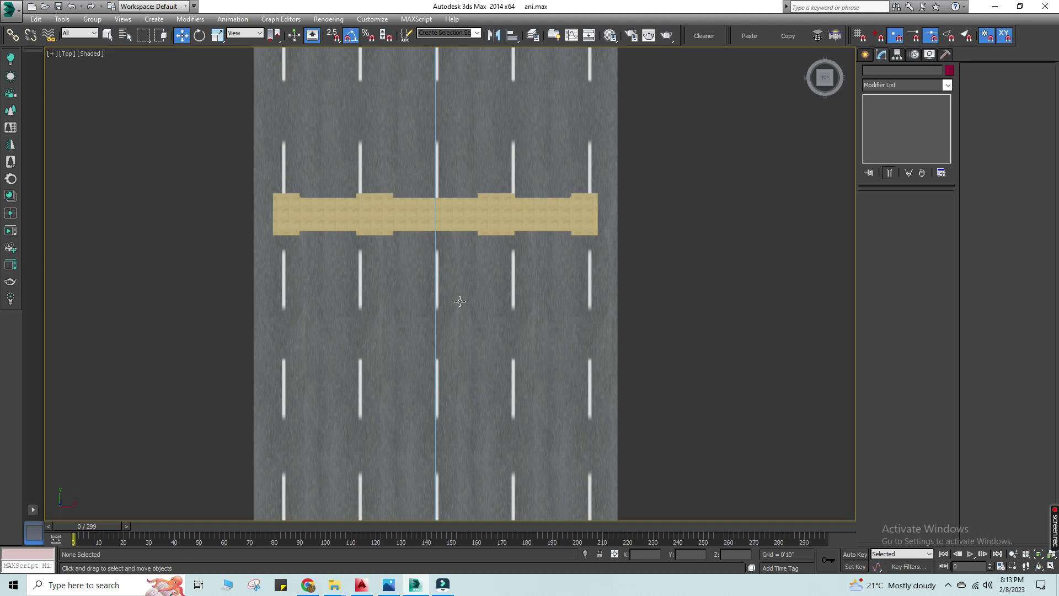
Preview the camera's move through the opening gate by scrubbing the timeline in camera view
key(c)
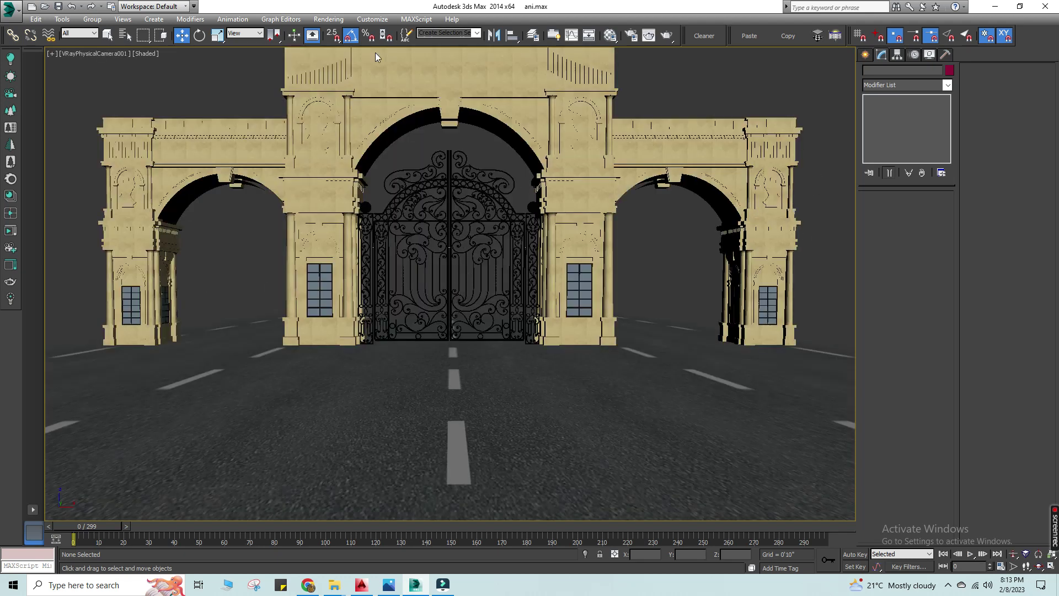
click(694, 223)
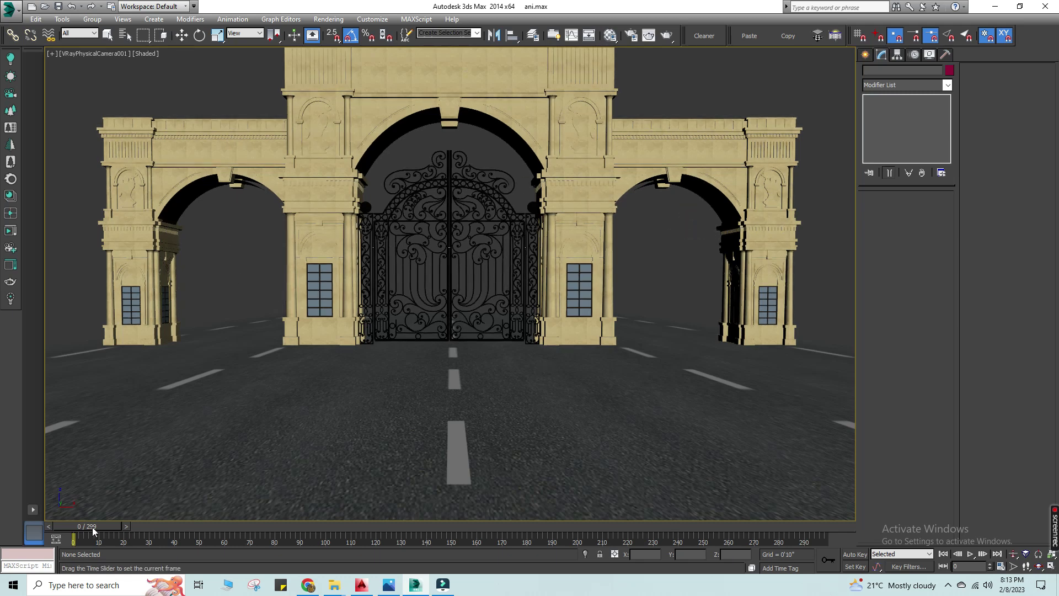
drag(92, 527, 505, 528)
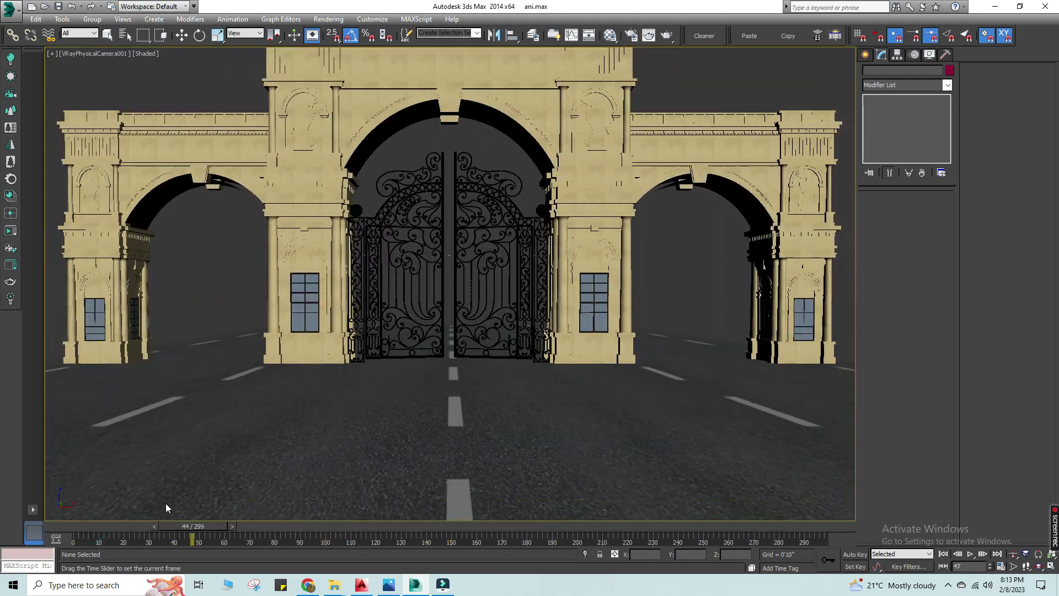
mouse_move(505, 527)
mouse_down()
mouse_move(91, 499)
mouse_move(245, 532)
mouse_up()
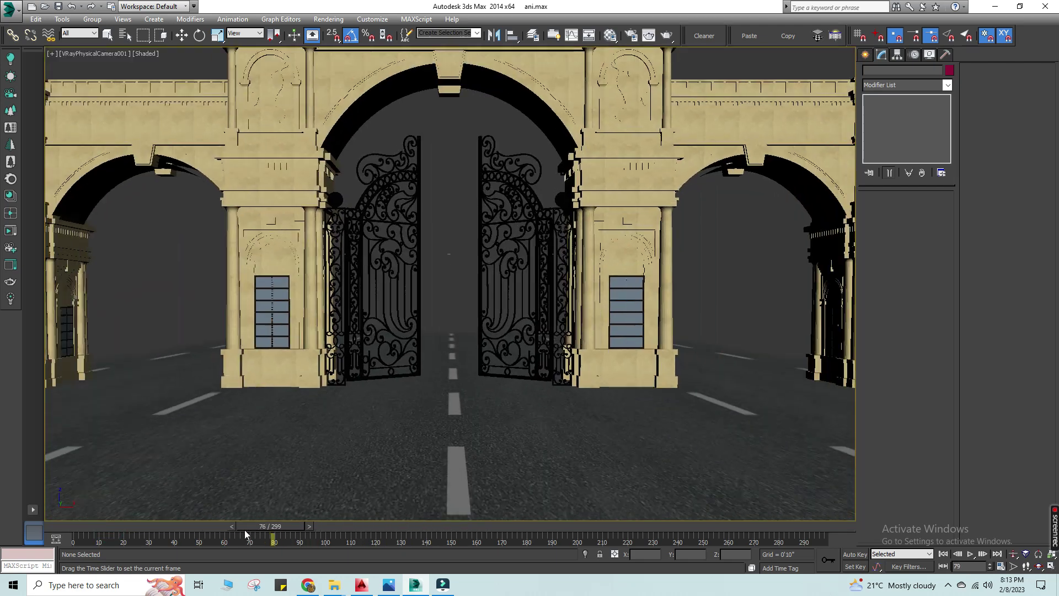
Return to frame 0 and show the Top view in wireframe
key(Home)
key(w)
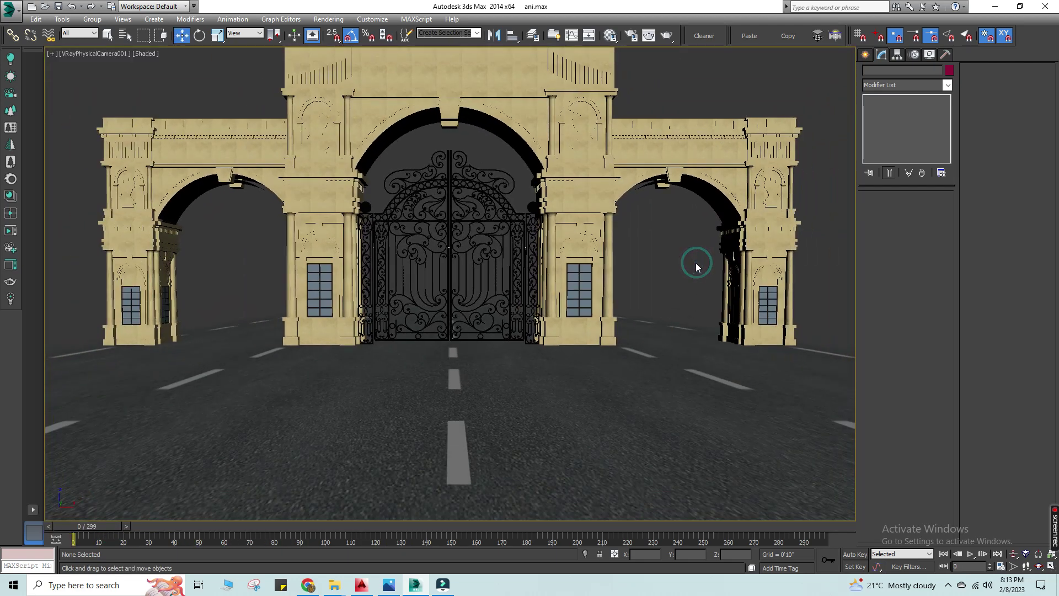
key(t)
key(F3)
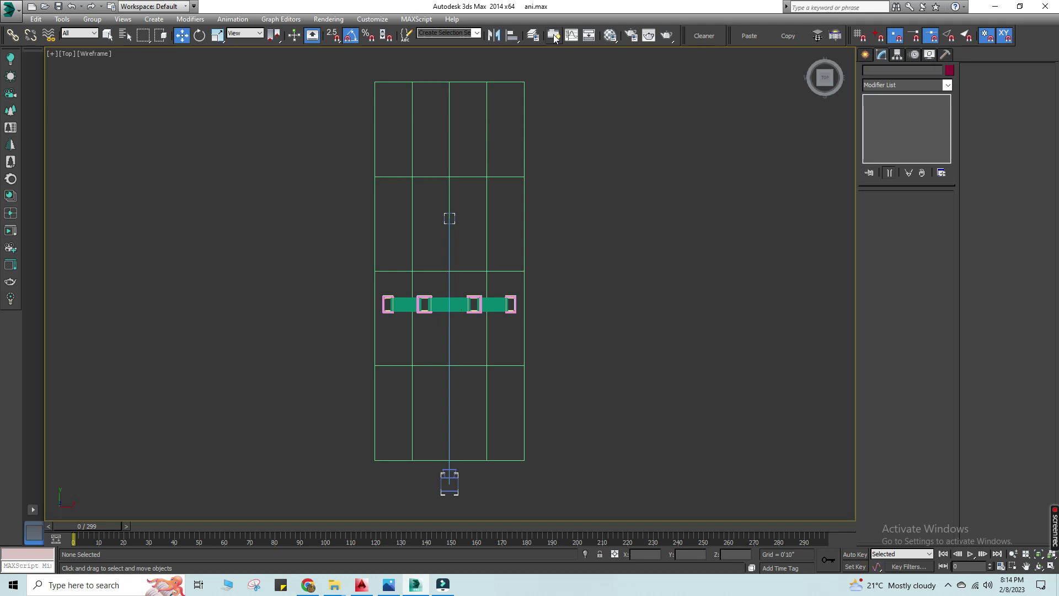
Bring up the Scene Explorer and the Populate crowd tools, cancelling the running autosave
click(554, 36)
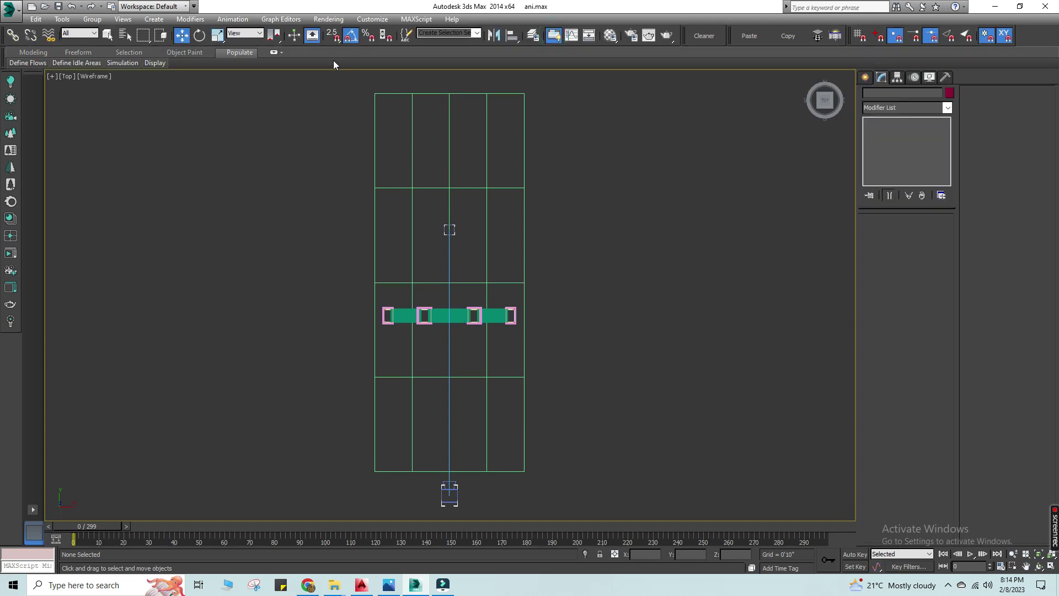
click(274, 52)
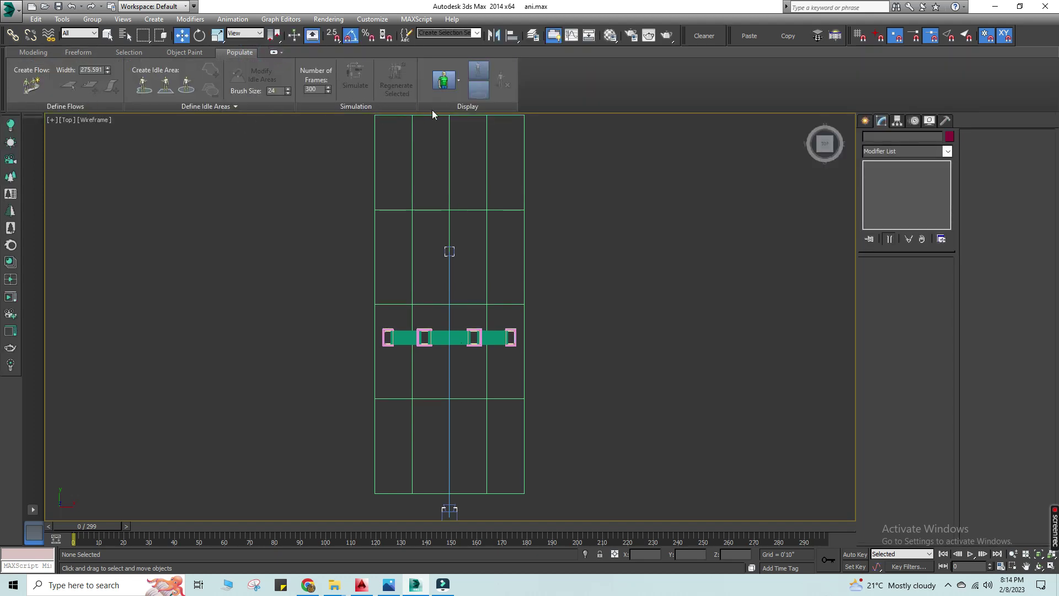
key(Escape)
Draw Flow001 from the bottom to the top of the road's left side
click(32, 84)
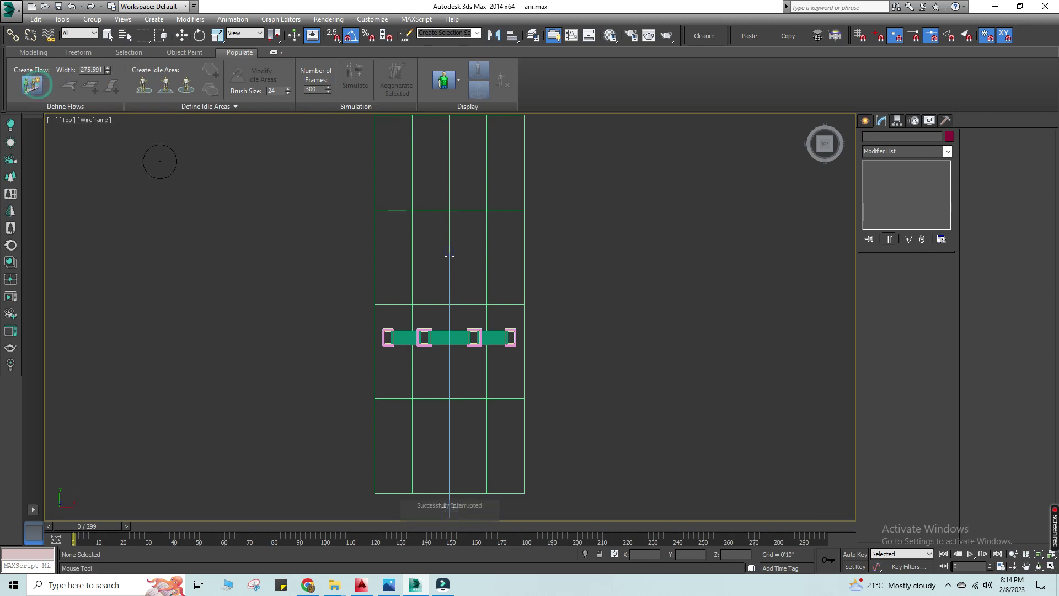
click(406, 492)
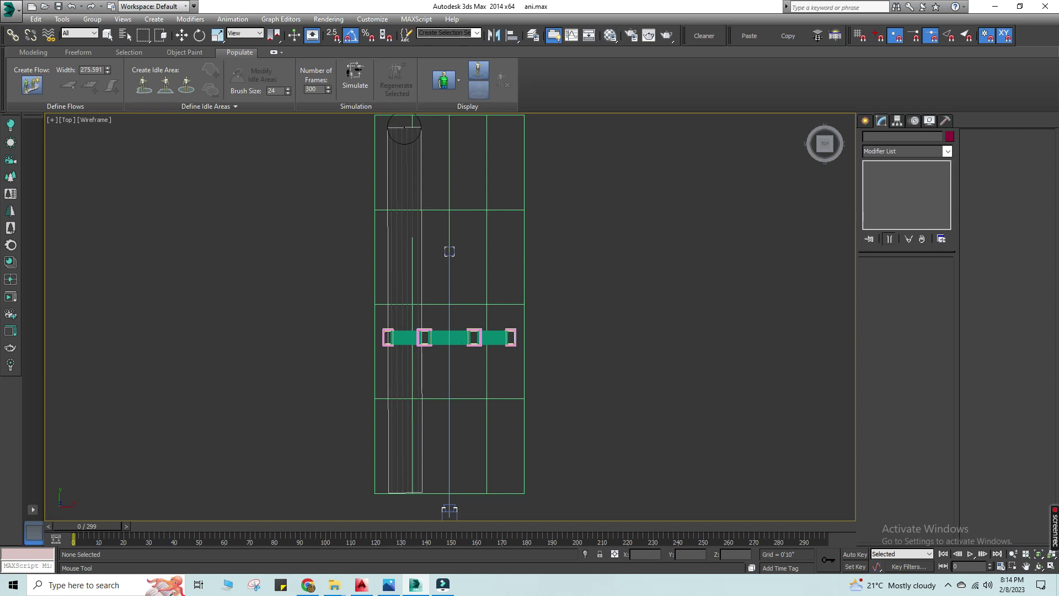
click(404, 128)
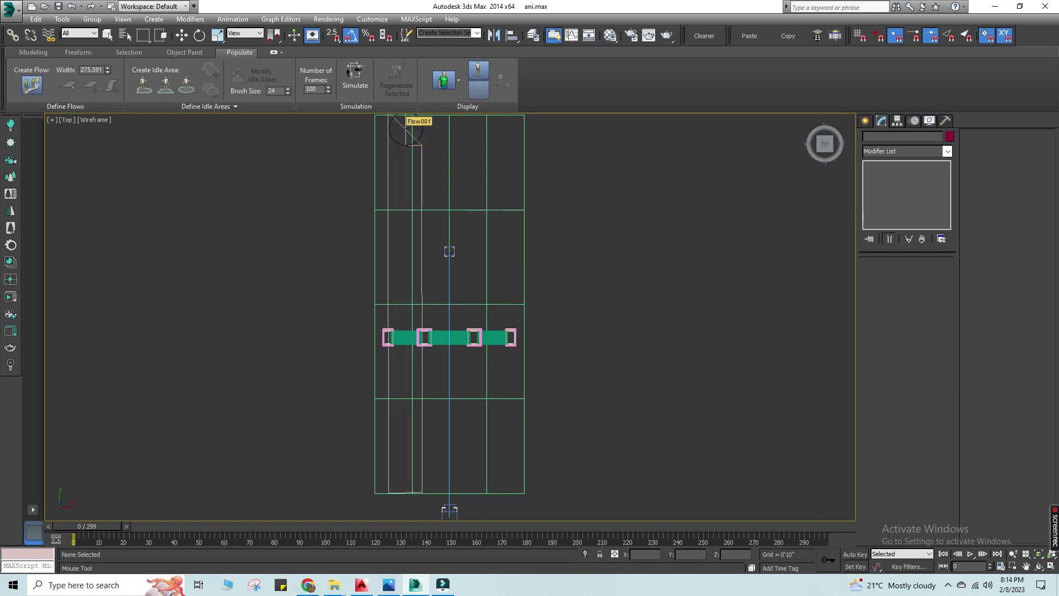
right_click(402, 127)
scroll(340, 236, down, 1)
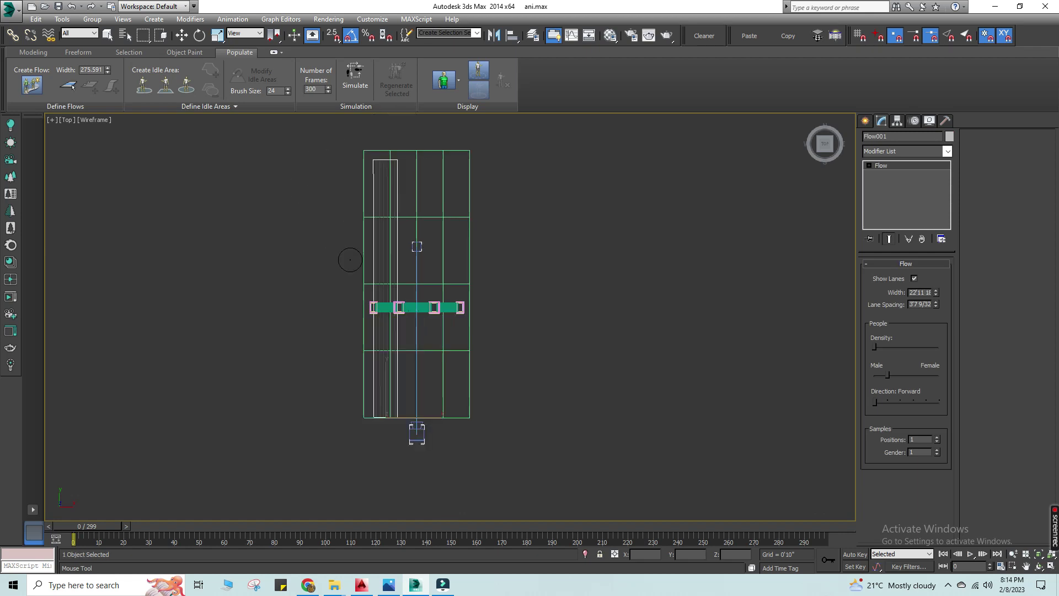
scroll(418, 392, up, 1)
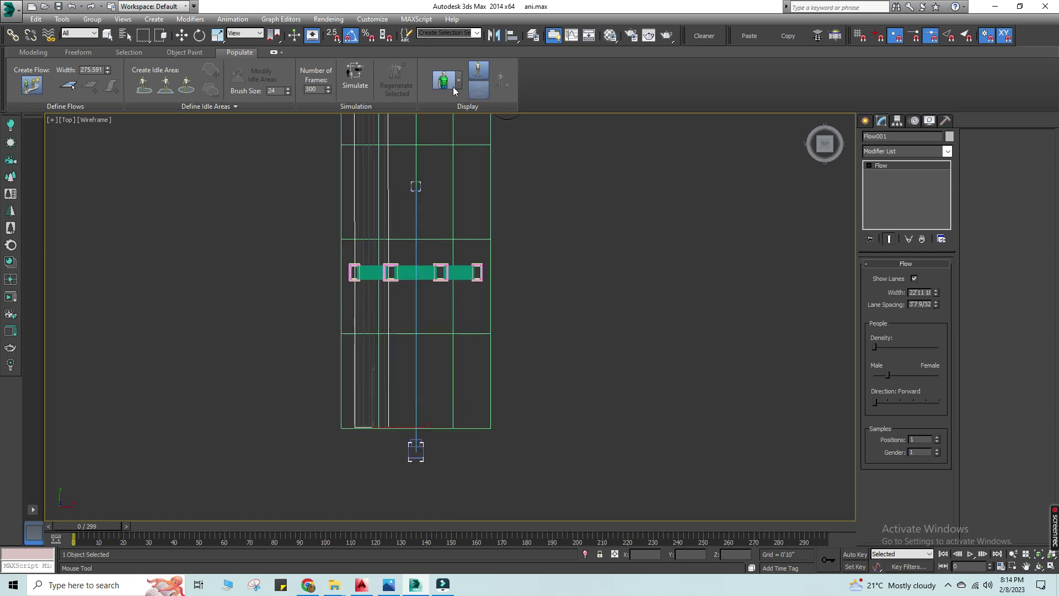
Simulate the crowd, orbit to an angled view, and raise Flow001's density slightly
click(358, 76)
key(w)
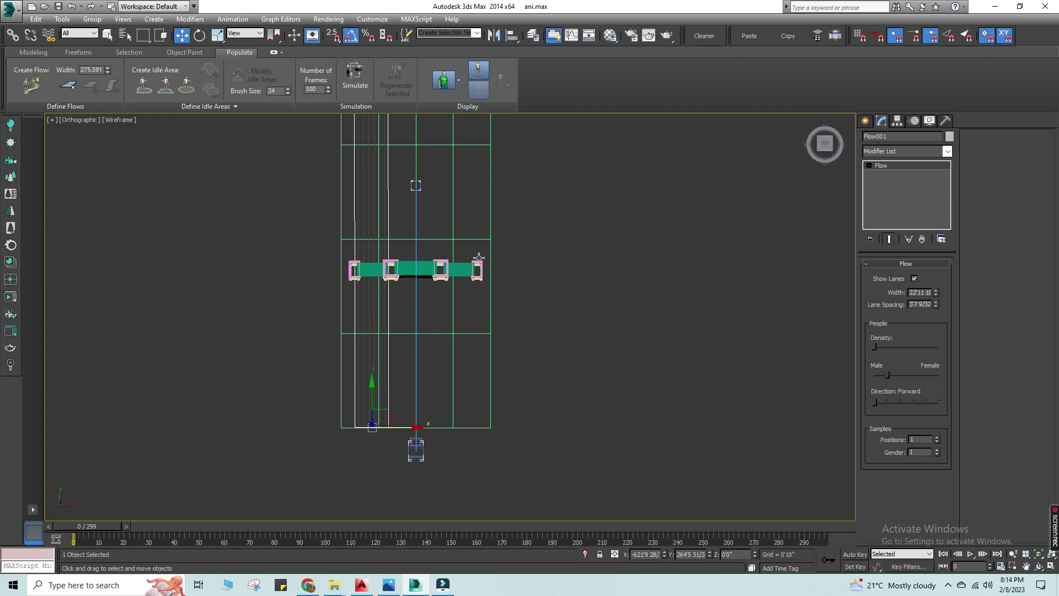
alt+middle_drag(483, 343, 855, 364)
drag(874, 347, 894, 346)
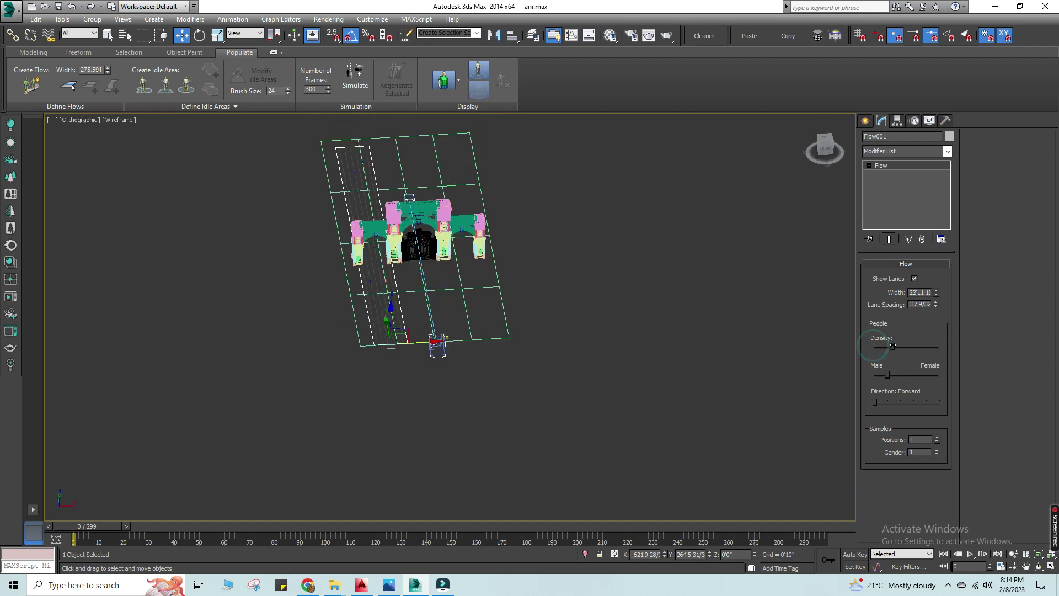
click(888, 375)
Run the crowd simulation and zoom in on the generated pedestrians in shaded view
click(523, 295)
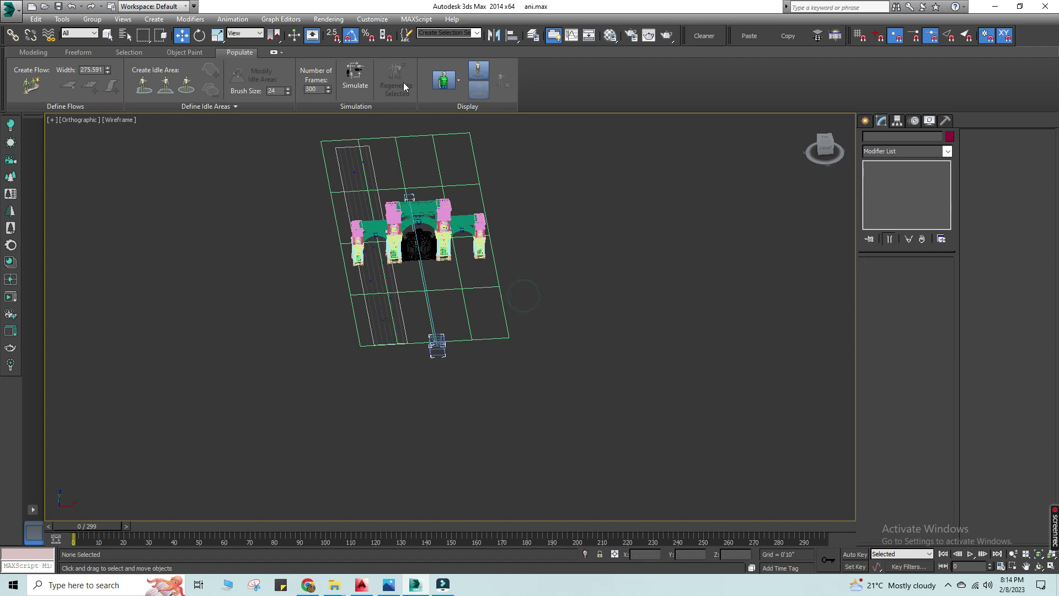
click(363, 75)
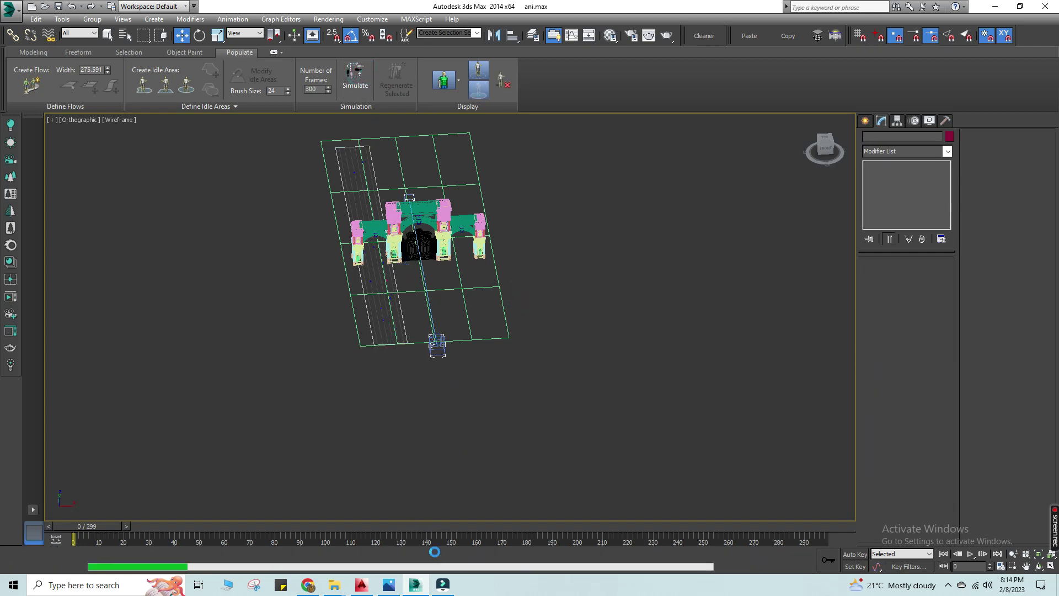
scroll(408, 282, up, 5)
scroll(442, 307, up, 5)
mouse_move(442, 307)
alt+middle_down()
mouse_move(415, 290)
mouse_move(467, 357)
mouse_move(586, 189)
mouse_move(484, 298)
alt+middle_up()
key(F3)
scroll(480, 286, up, 4)
Switch the selection from ground plane Plane001 to Flow001, viewed shaded
click(452, 217)
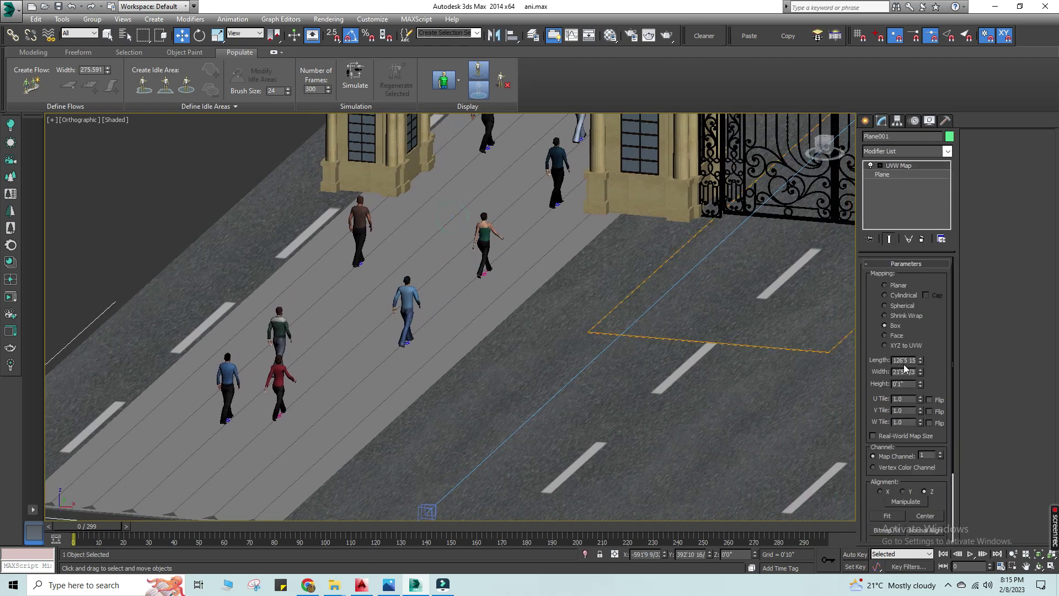
middle_drag(430, 269, 449, 241)
key(F3)
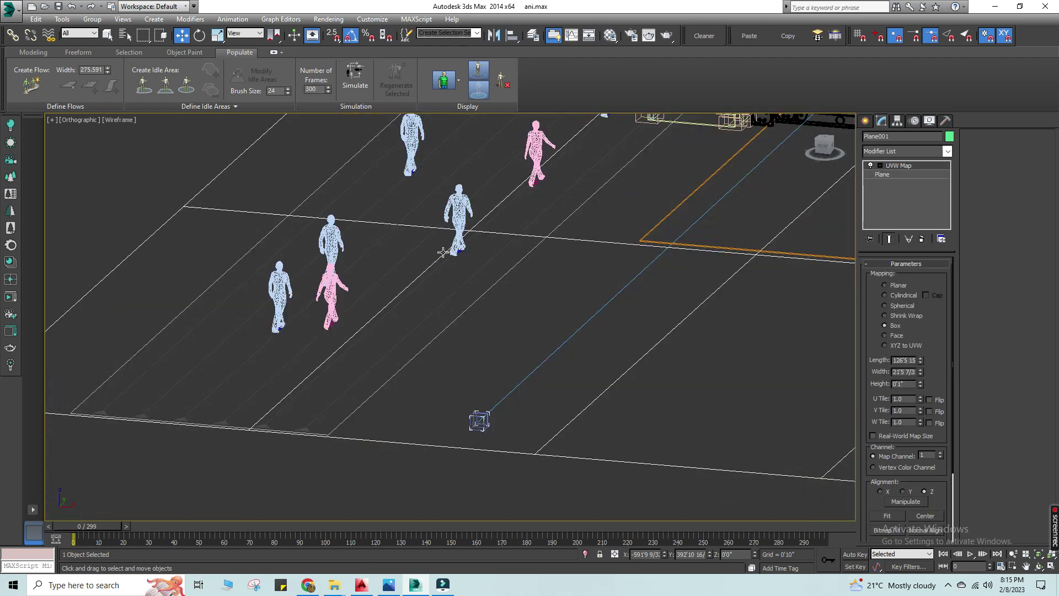
click(474, 272)
click(510, 281)
key(F3)
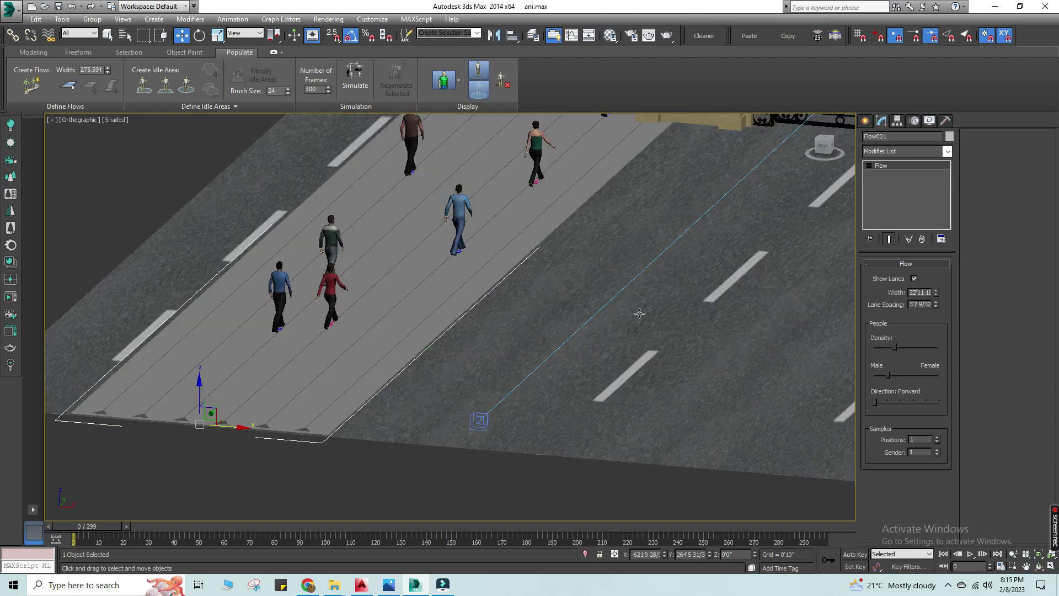
Narrow Flow001's width, shift its Male/Female mix toward male, and set Direction
mouse_move(936, 294)
mouse_down()
mouse_move(932, 346)
mouse_move(926, 299)
mouse_up()
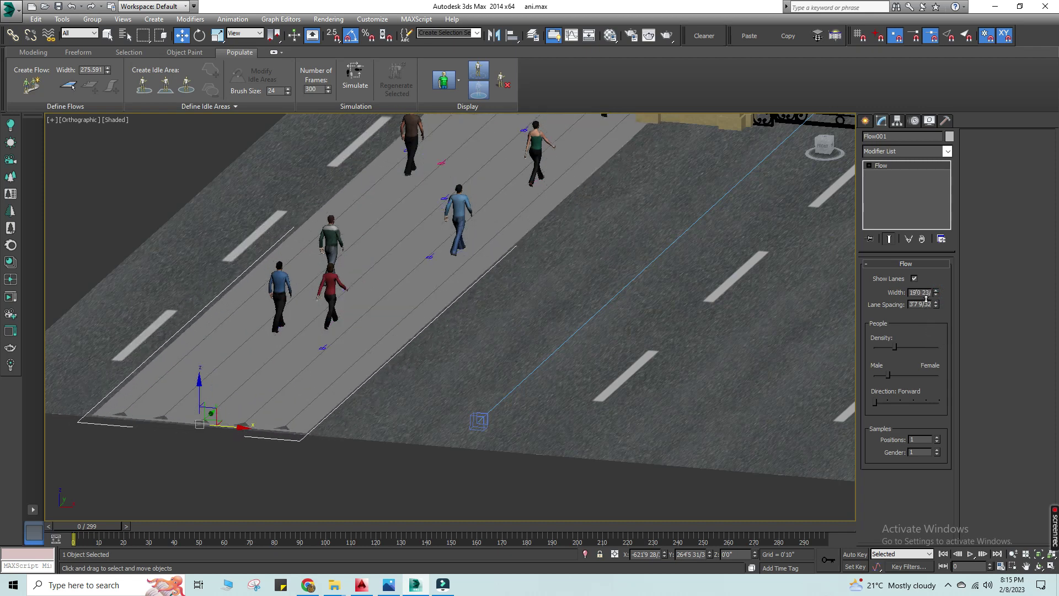
drag(887, 375, 873, 375)
drag(879, 401, 856, 399)
key(F3)
Deselect the flow, orbit to face the gate, and select a female pedestrian
click(510, 281)
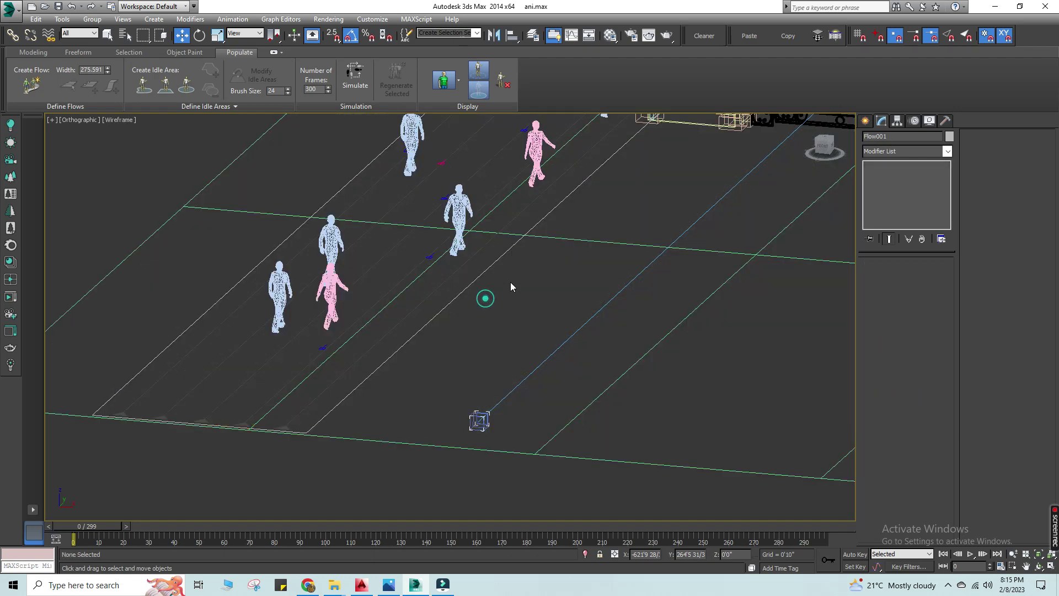
key(F3)
click(463, 299)
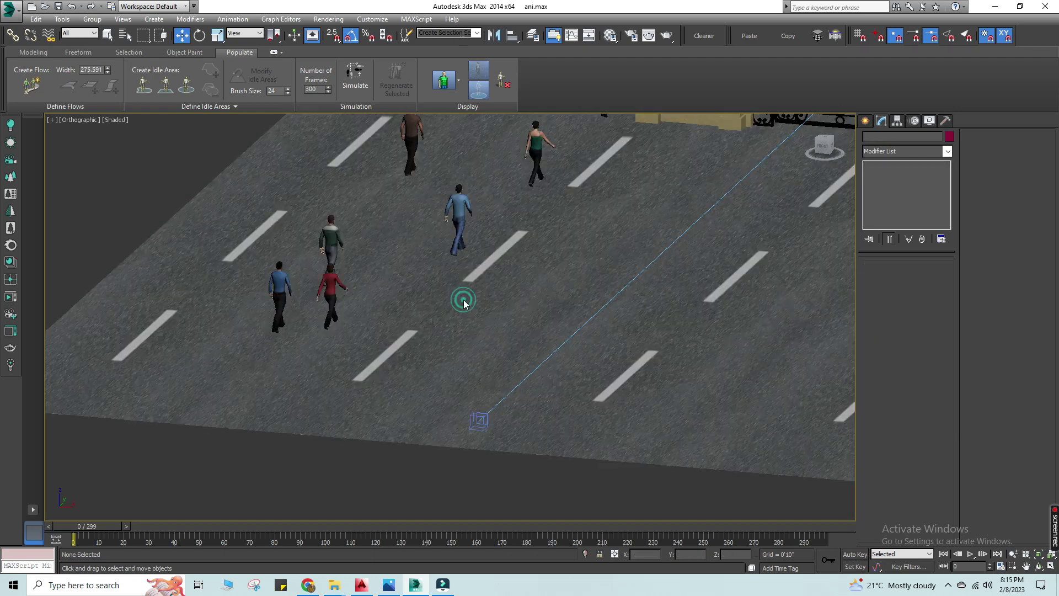
mouse_move(416, 281)
alt+middle_down()
mouse_move(506, 348)
mouse_move(415, 329)
alt+middle_up()
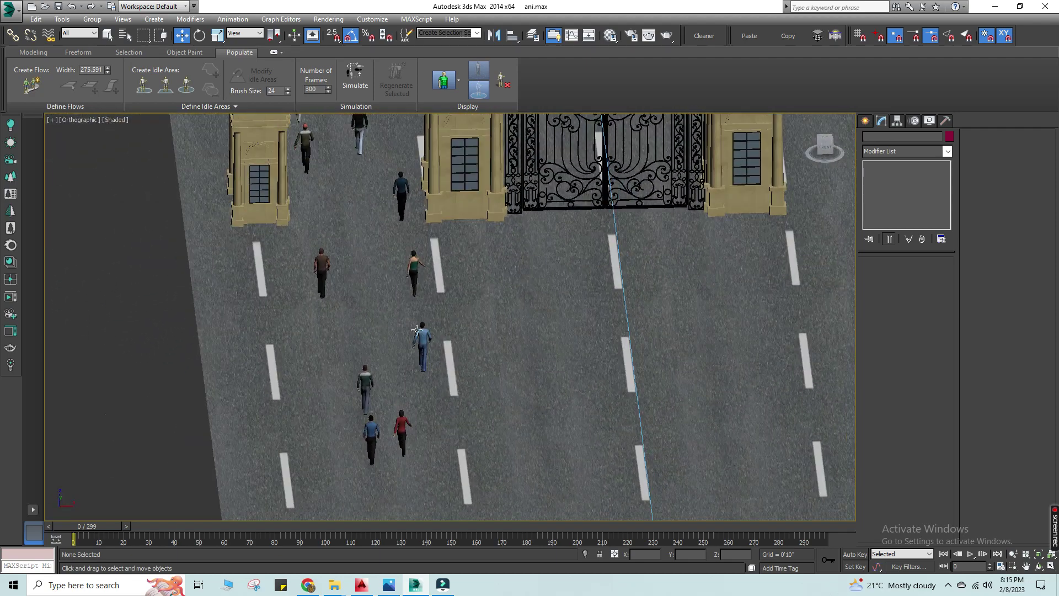
click(415, 265)
Zoom to Female002 in Top view, toggle isolation on and off, then zoom out over the road
key(z)
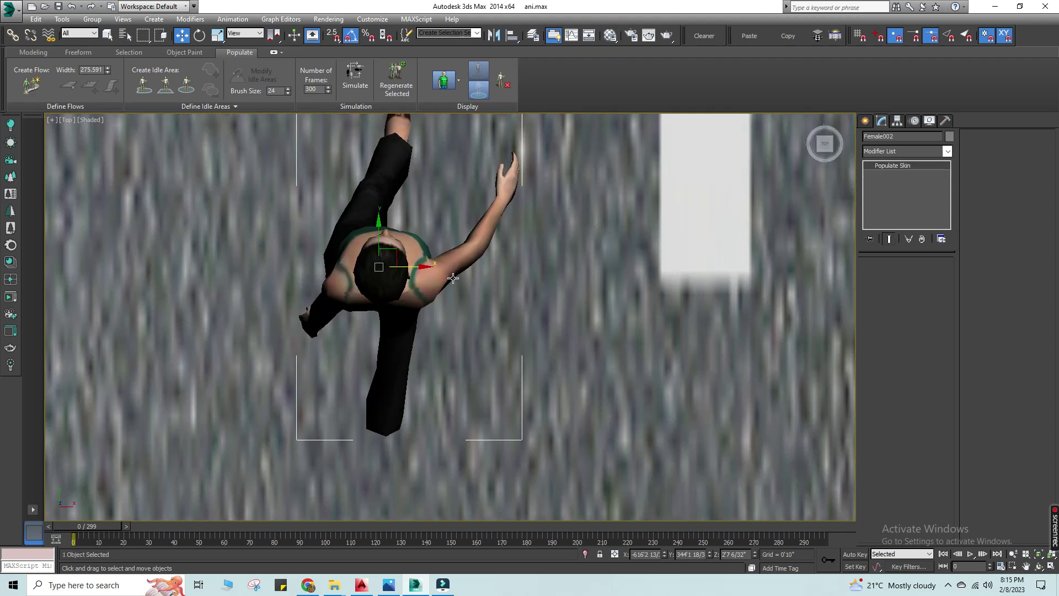
key(t)
click(585, 558)
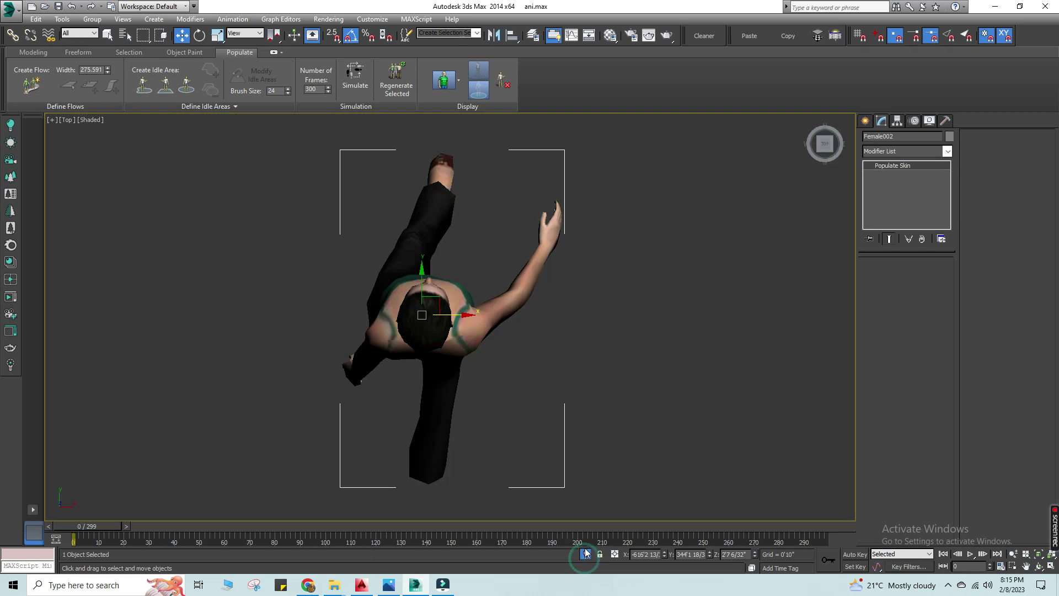
click(584, 558)
scroll(452, 286, down, 2)
scroll(430, 287, down, 5)
scroll(417, 292, down, 3)
scroll(413, 271, up, 3)
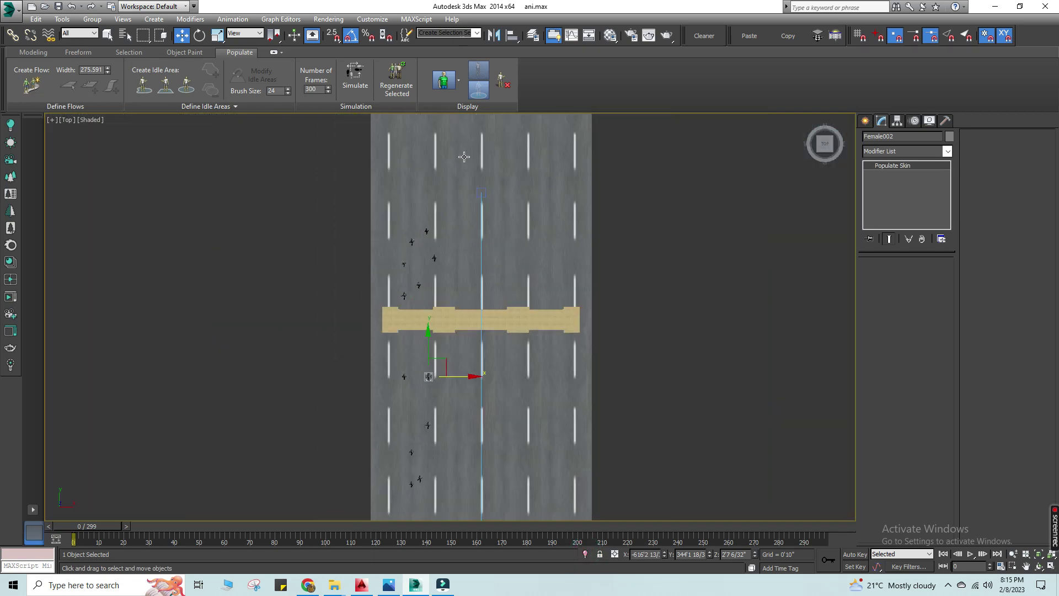
click(31, 85)
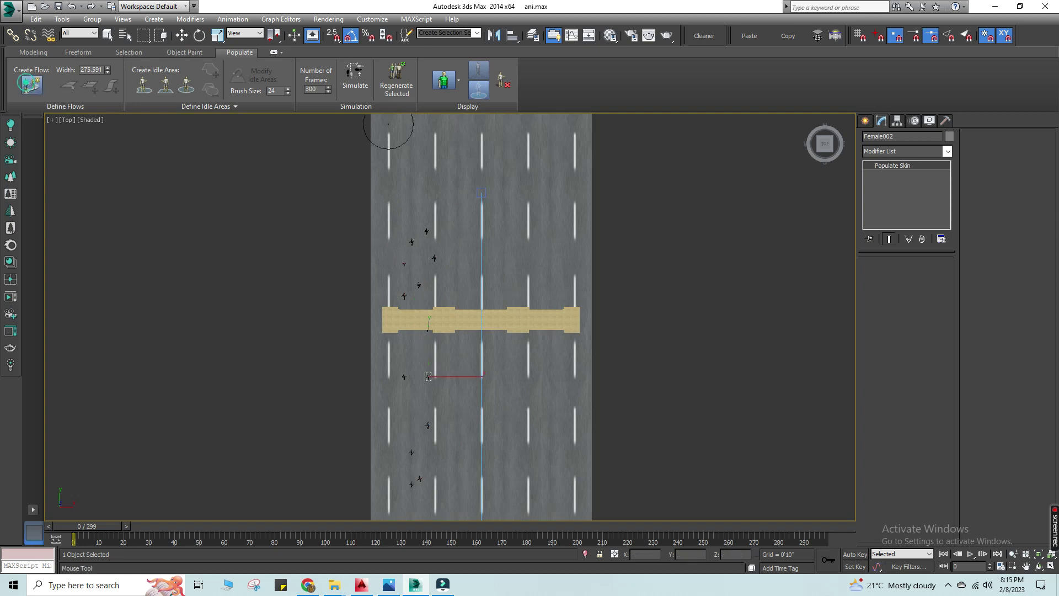
Draw a second flow down the right side of the road
scroll(542, 155, down, 2)
scroll(541, 155, down, 2)
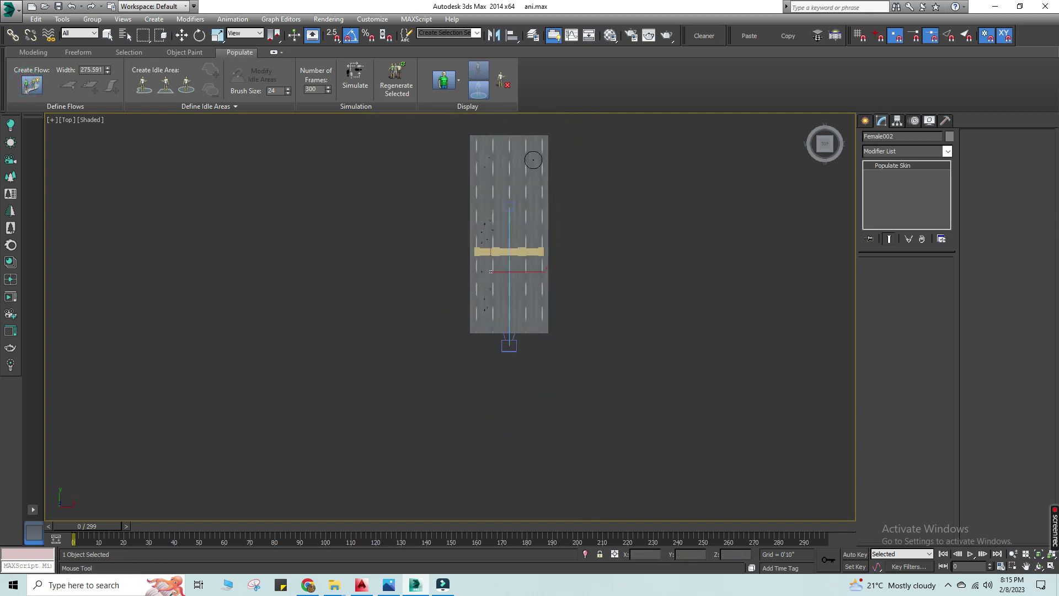
click(531, 136)
click(531, 331)
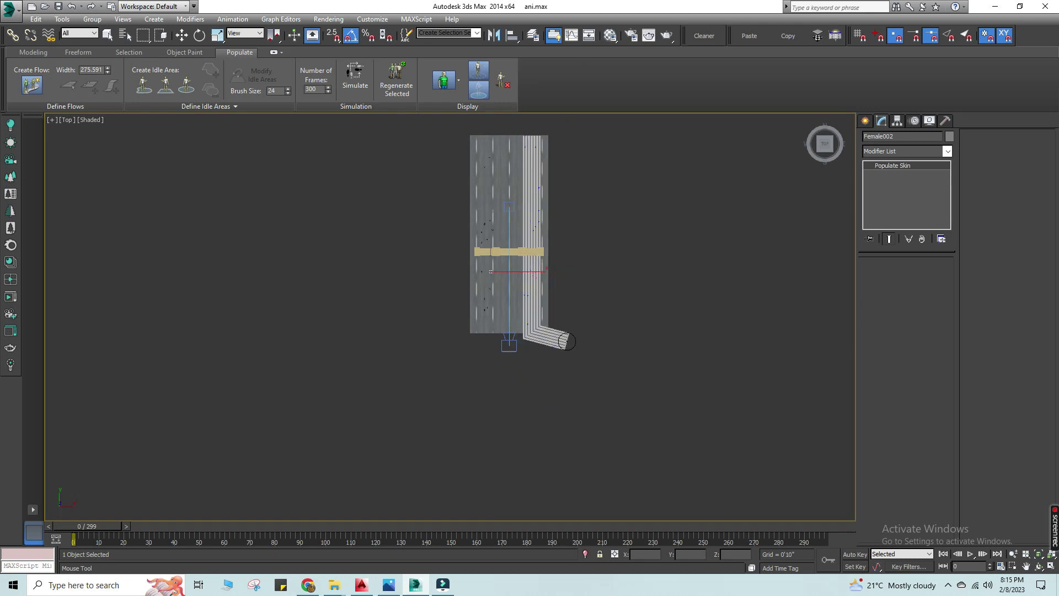
right_click(548, 360)
Simulate pedestrians on the new flow, viewed toward the gate, and deselect it
scroll(540, 336, up, 4)
mouse_move(548, 267)
middle_down()
mouse_move(579, 373)
mouse_move(627, 311)
mouse_move(607, 283)
middle_up()
click(355, 77)
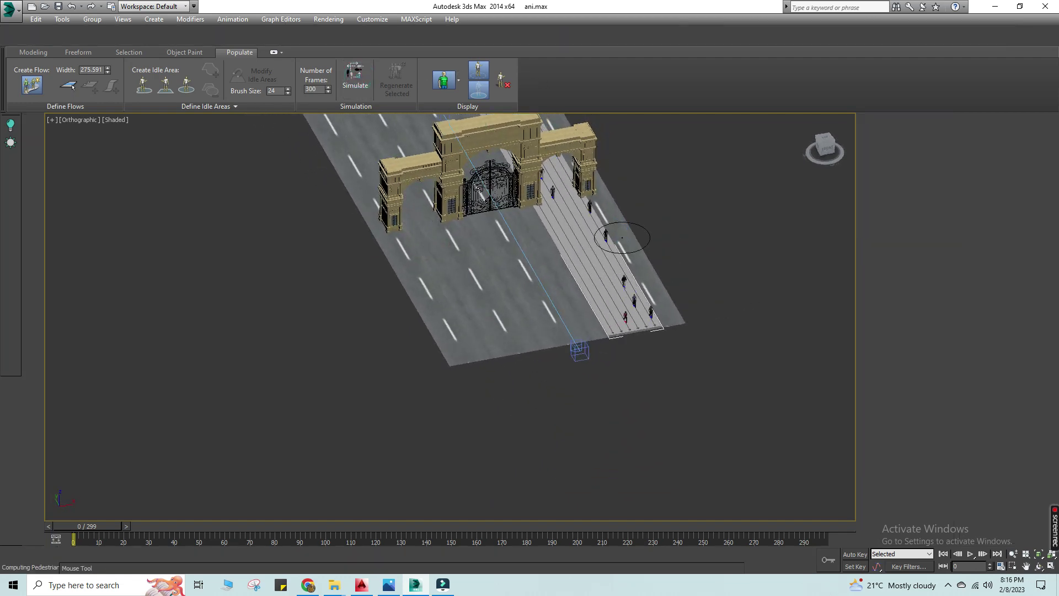
scroll(646, 233, up, 5)
scroll(646, 233, down, 5)
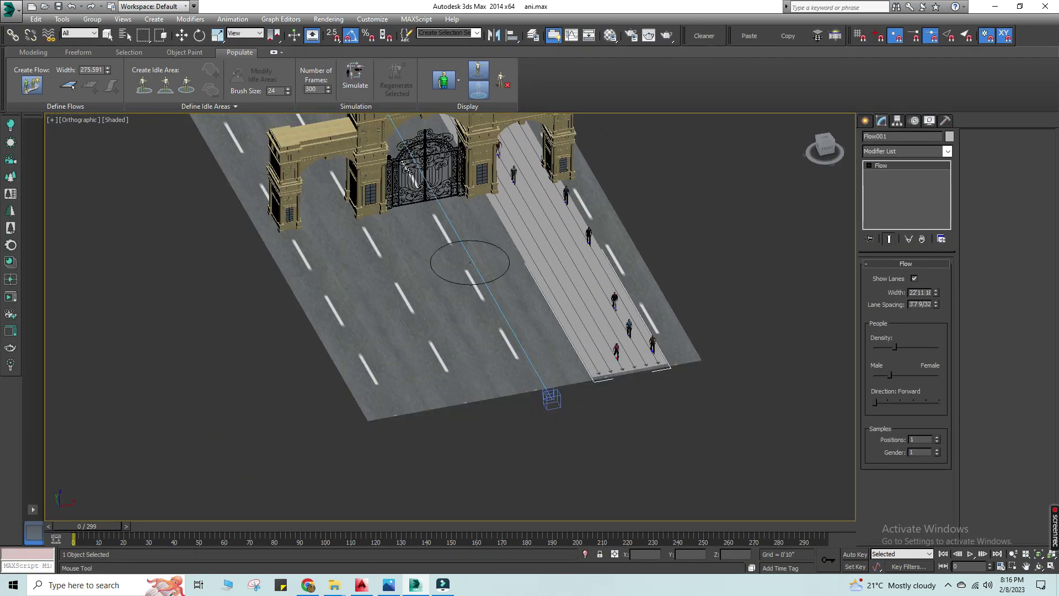
key(w)
scroll(588, 250, up, 2)
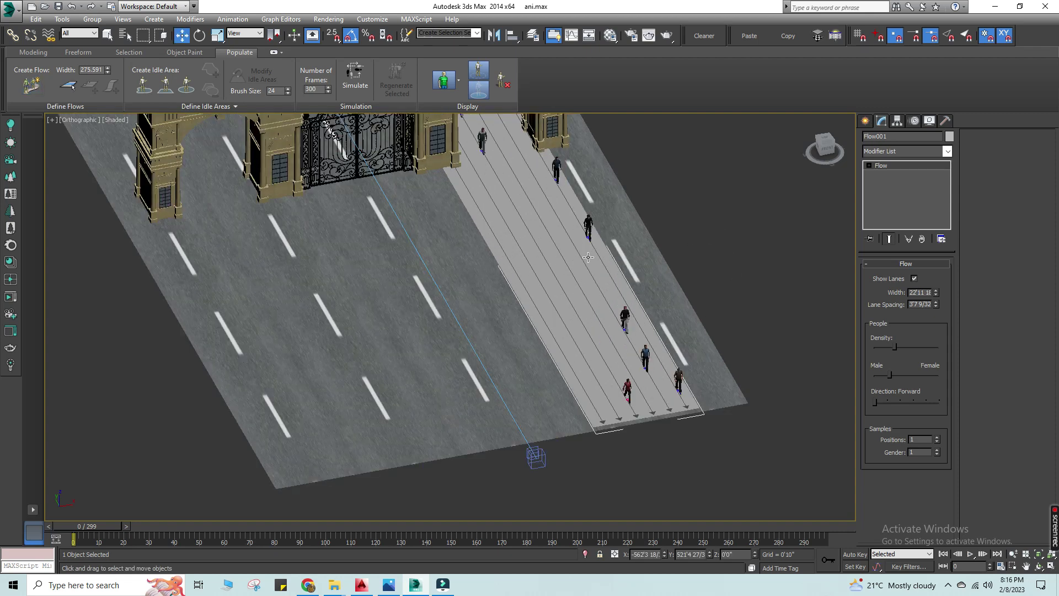
click(708, 212)
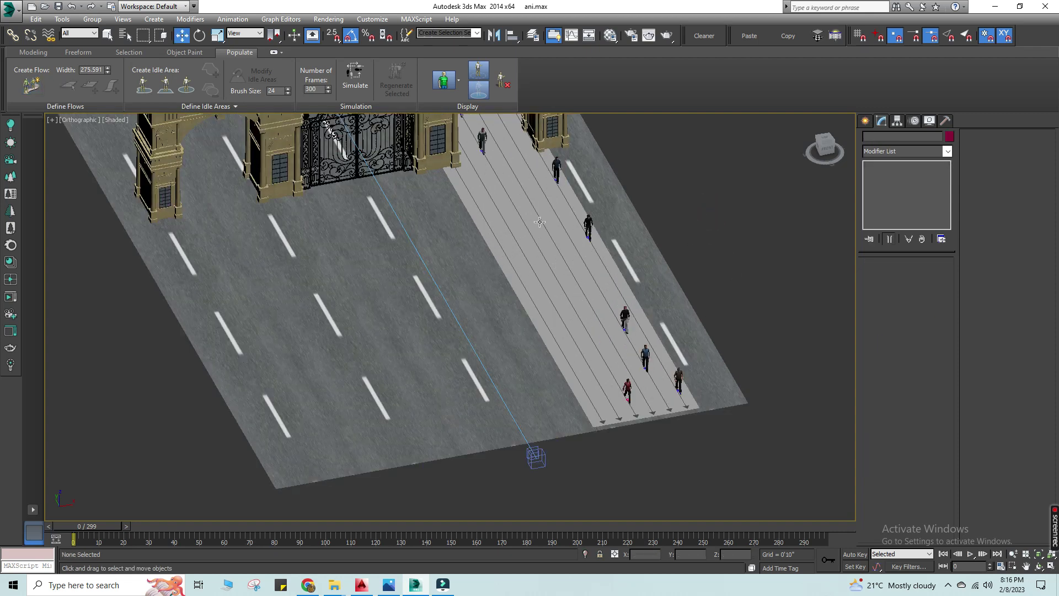
In the VRayPhysicalCamera001 view, delete the selected object on the ground and clear the selection
key(c)
key(F3)
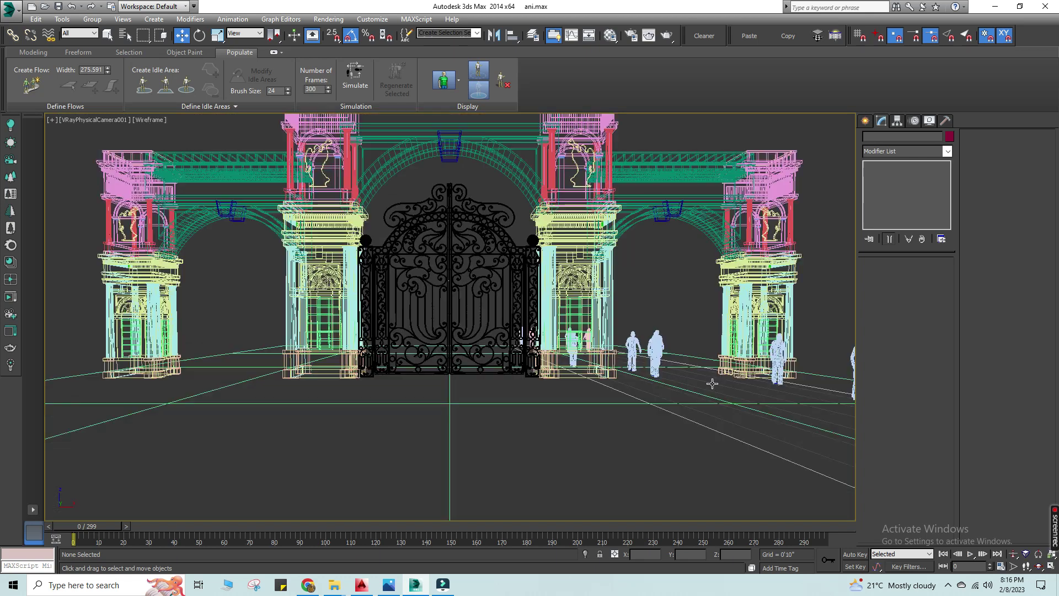
click(692, 434)
key(Delete)
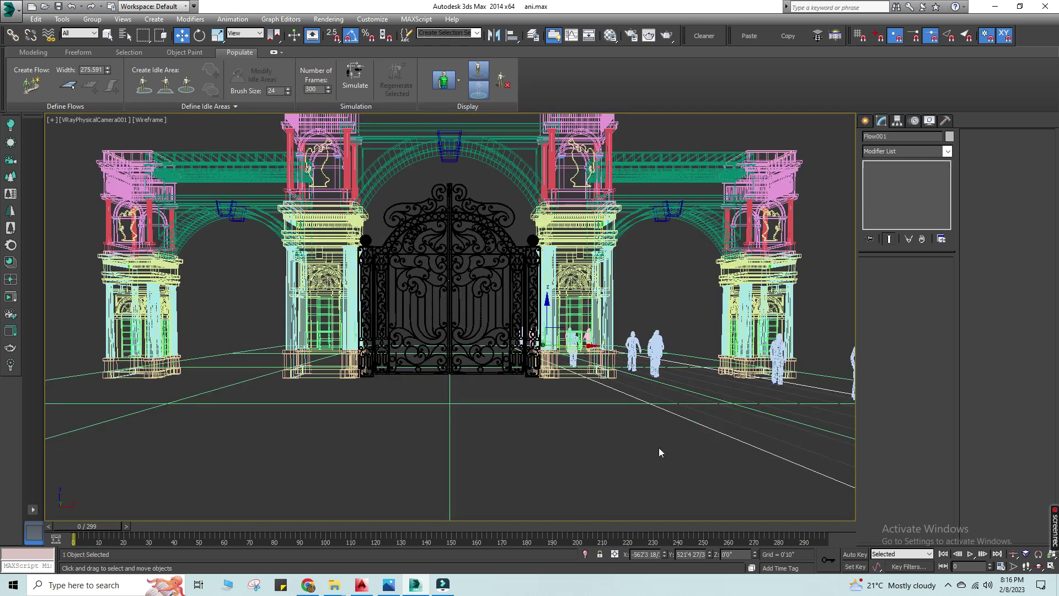
click(665, 298)
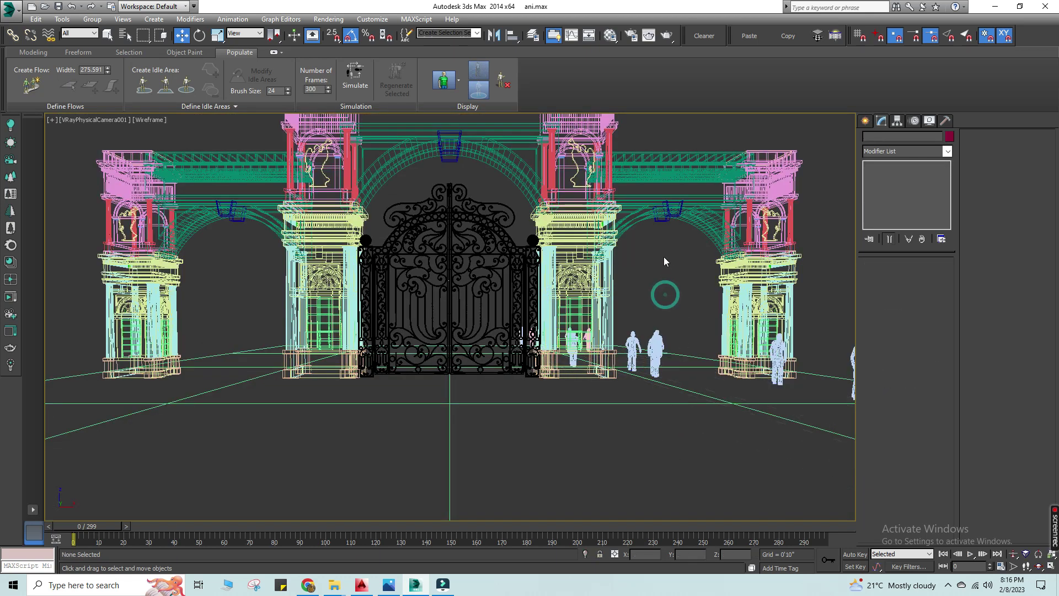
click(678, 298)
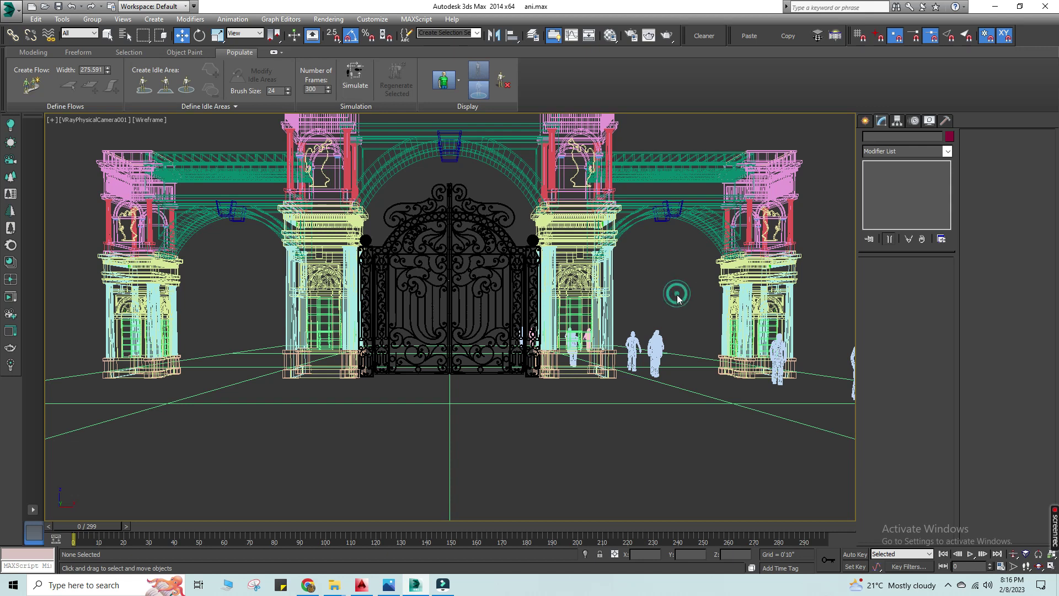
click(677, 295)
key(F3)
Scrub the timeline, return to frame 0, and play the animation through the camera
mouse_move(100, 525)
mouse_down()
mouse_move(473, 547)
mouse_move(596, 543)
mouse_move(300, 518)
mouse_move(83, 527)
mouse_up()
key(w)
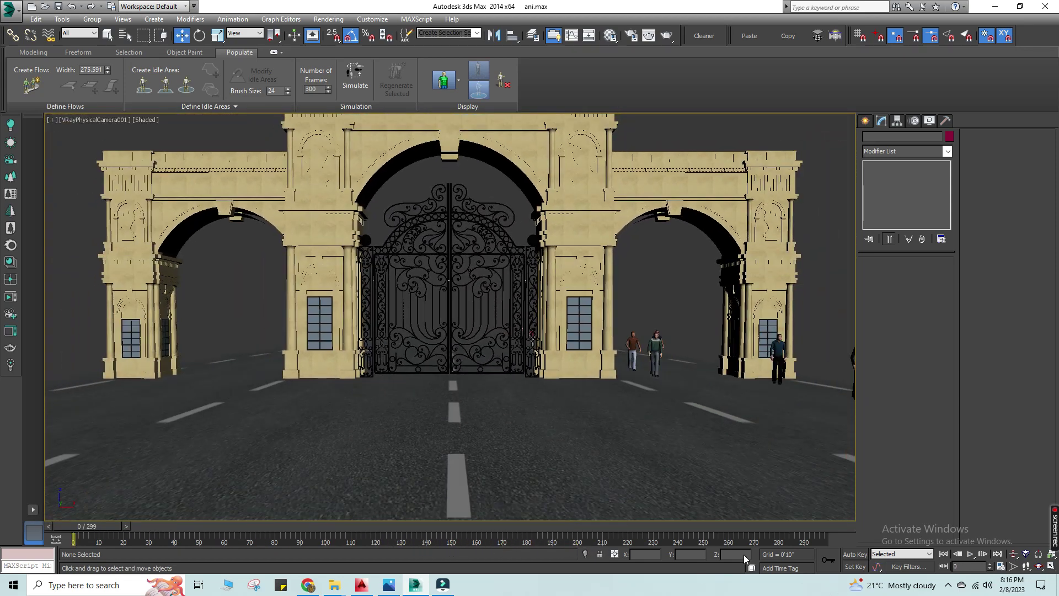
click(970, 554)
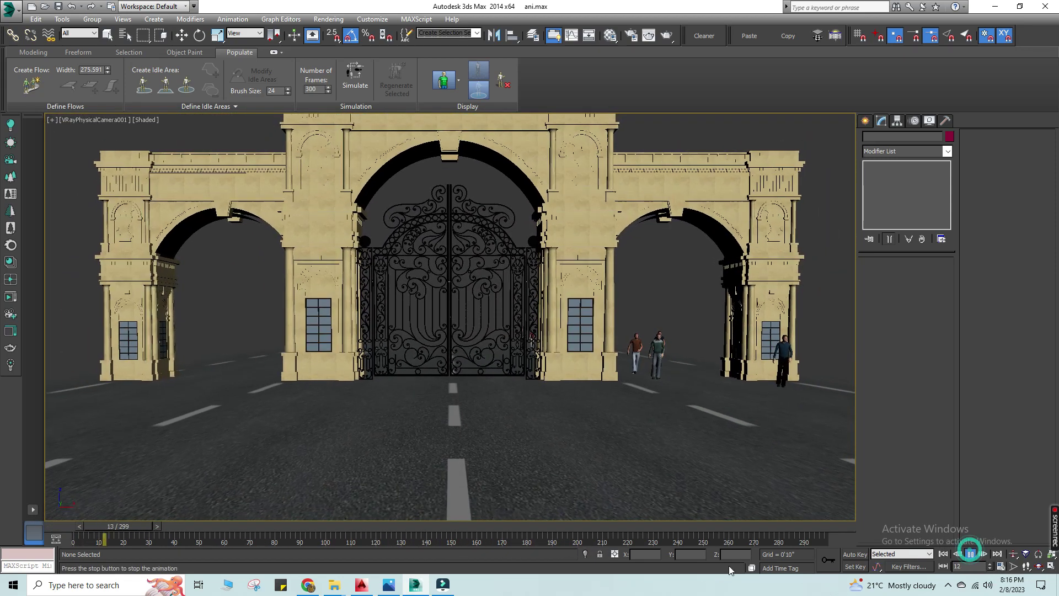